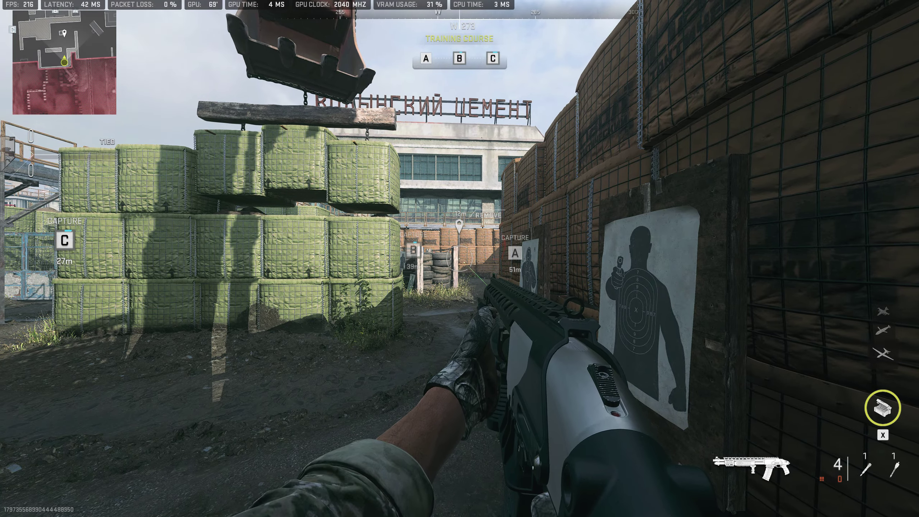
Step: Move the character up close to the green barrier wall to inspect its surface texture
key("w")
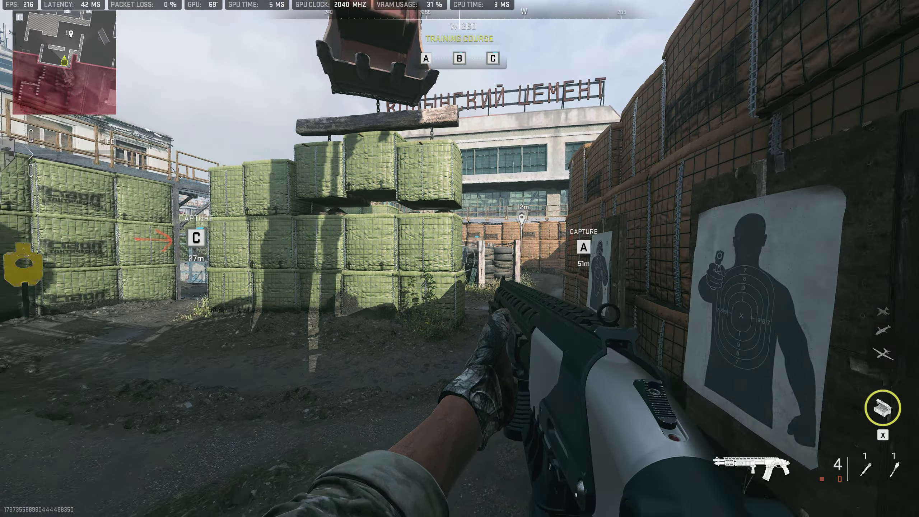
key("space")
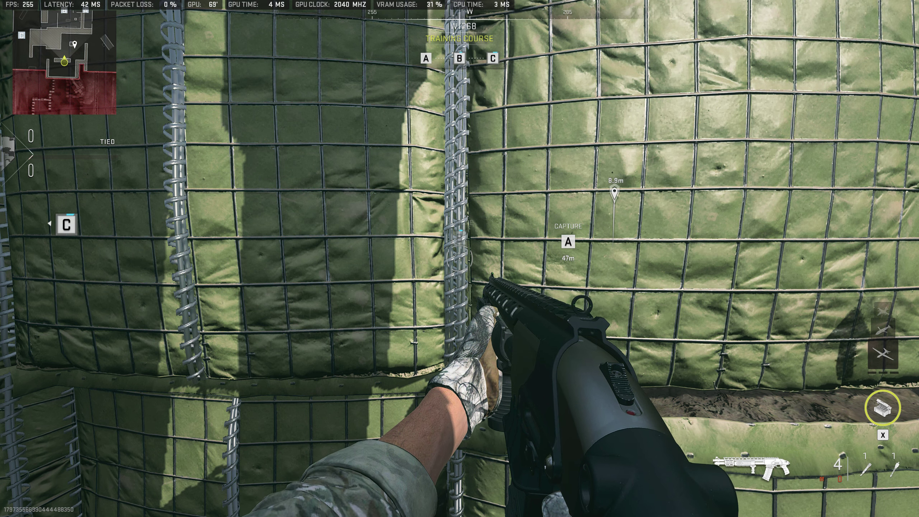
Step: In the graphics quality settings, set Particle Quality Level to Very Low and Particle Quality to Low, apply, and return to the match
key("Escape")
left_click(802, 26)
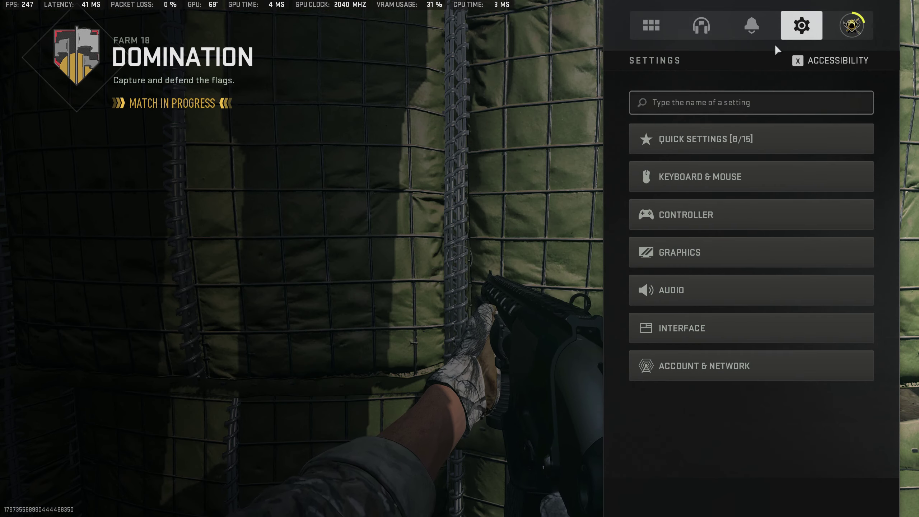
left_click(723, 253)
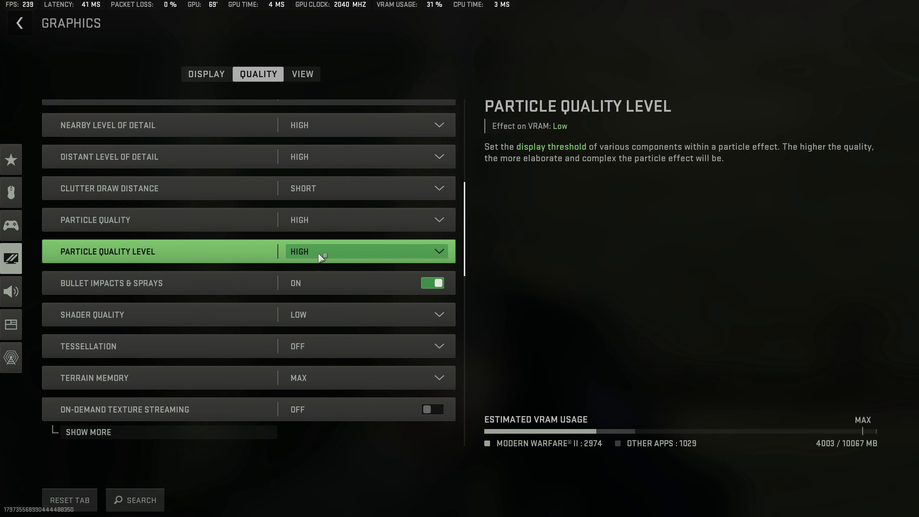
left_click(337, 254)
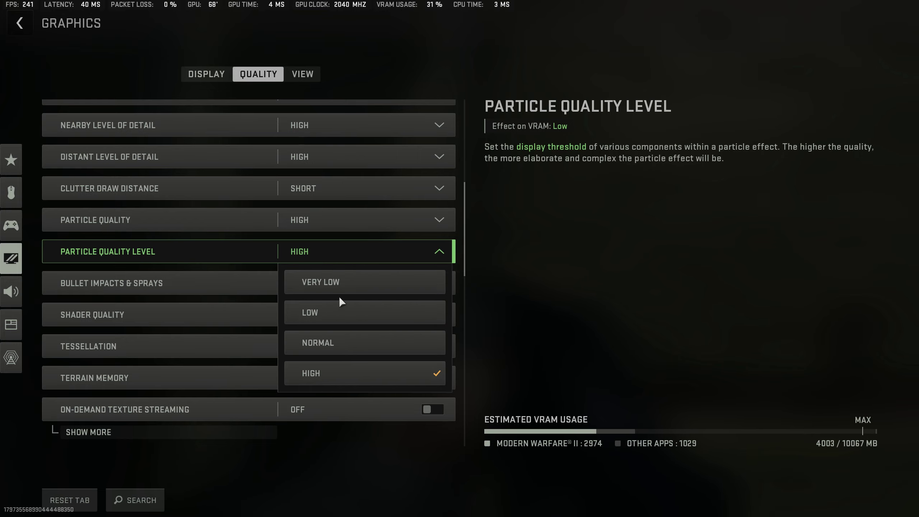
left_click(340, 285)
left_click(335, 223)
left_click(328, 246)
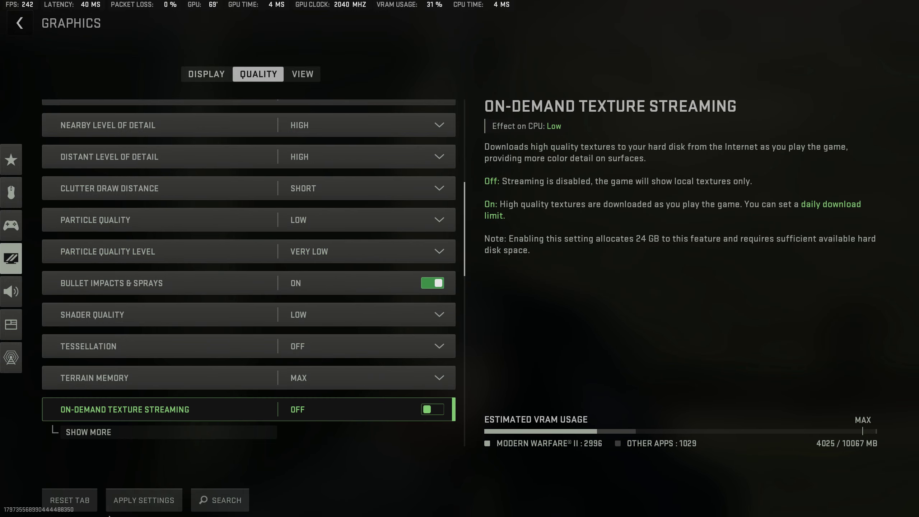
left_click(139, 491)
key("Escape")
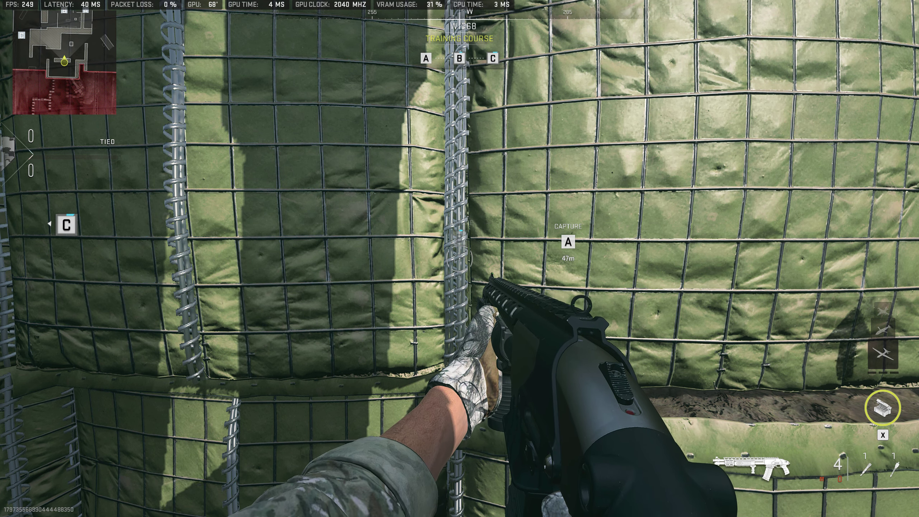
Step: Set both Particle Quality and Particle Quality Level to High in the graphics quality settings and apply the change
key("Escape")
left_click(801, 25)
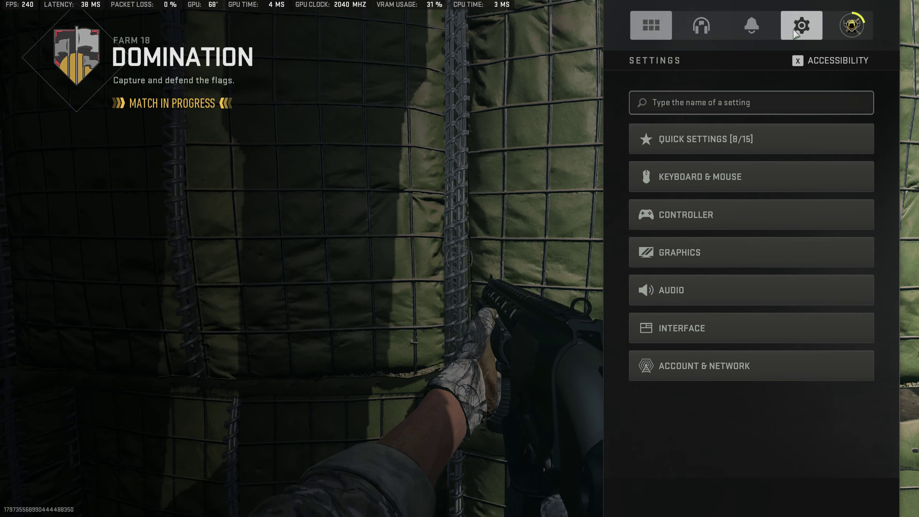
left_click(735, 250)
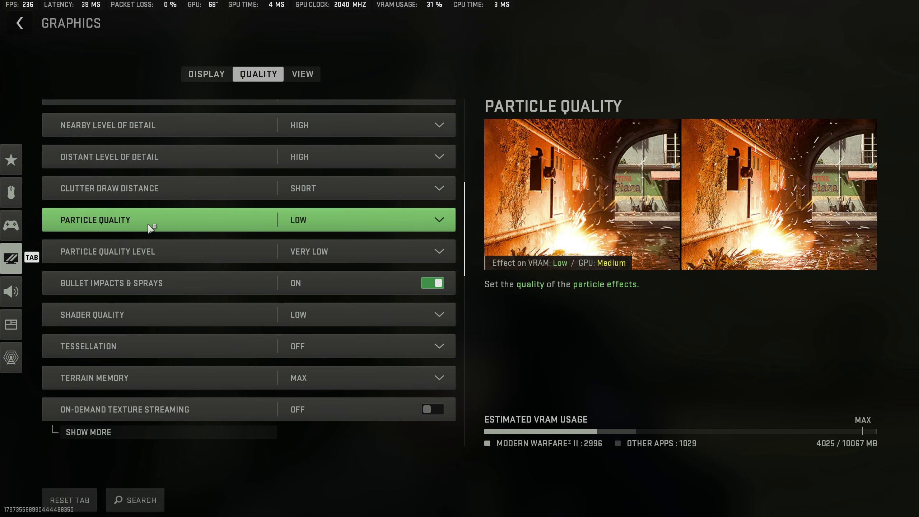
left_click(330, 221)
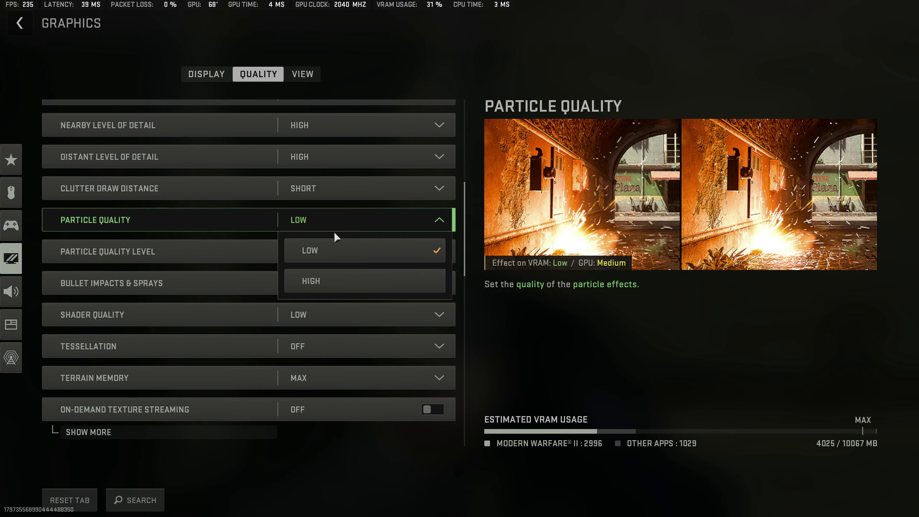
left_click(330, 279)
left_click(330, 253)
left_click(332, 373)
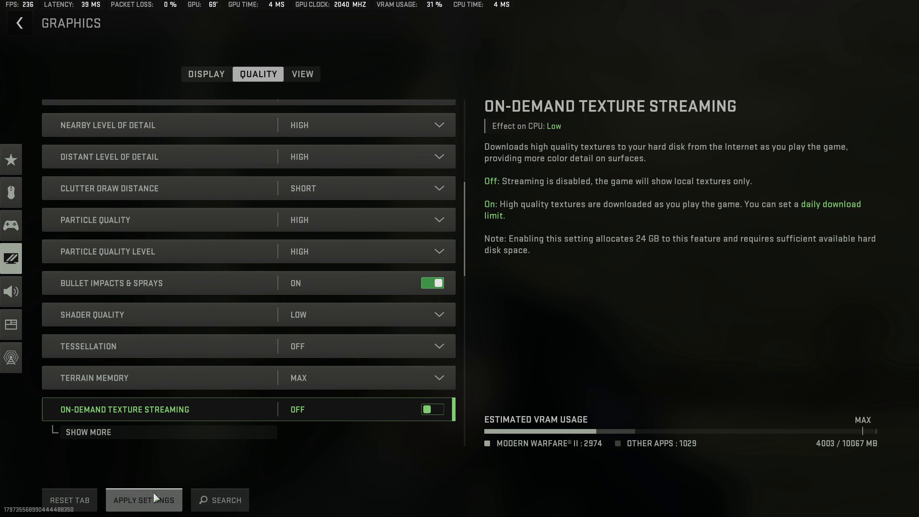
left_click(146, 498)
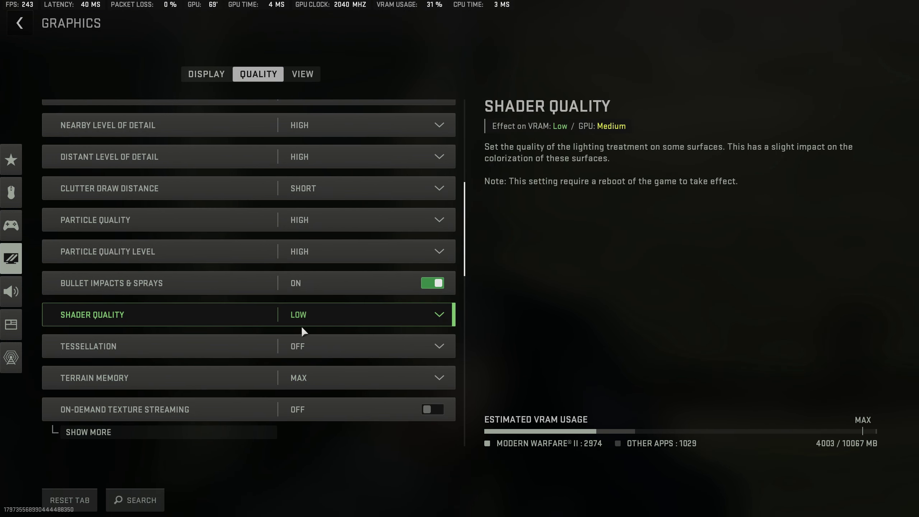
Step: Examine the graphics display settings, from the Display Mode options through the frame rate limit to High Dynamic Range
left_click(208, 75)
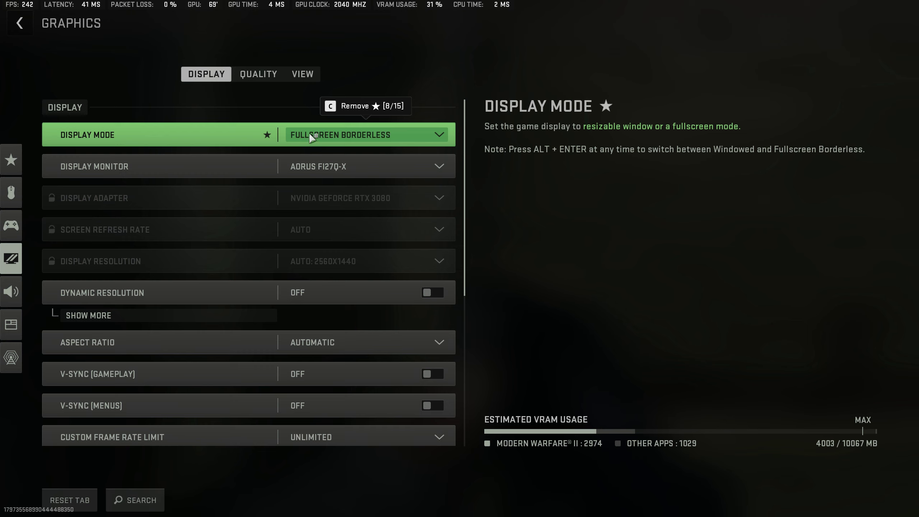
left_click(343, 133)
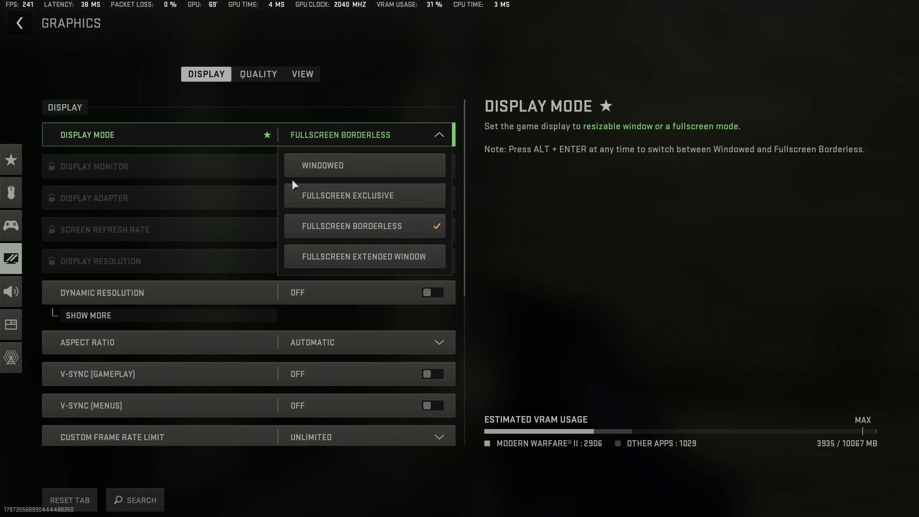
left_click(487, 204)
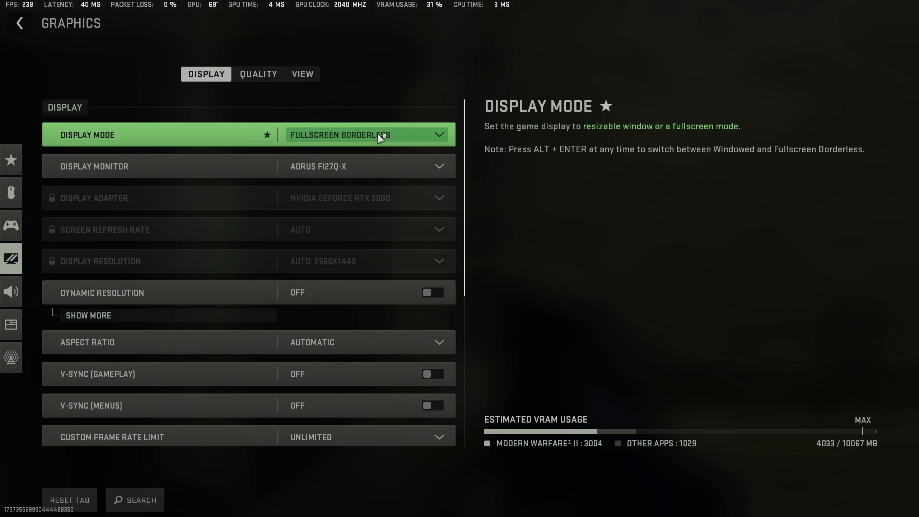
scroll(367, 141, "down", 3)
scroll(361, 149, "down", 4)
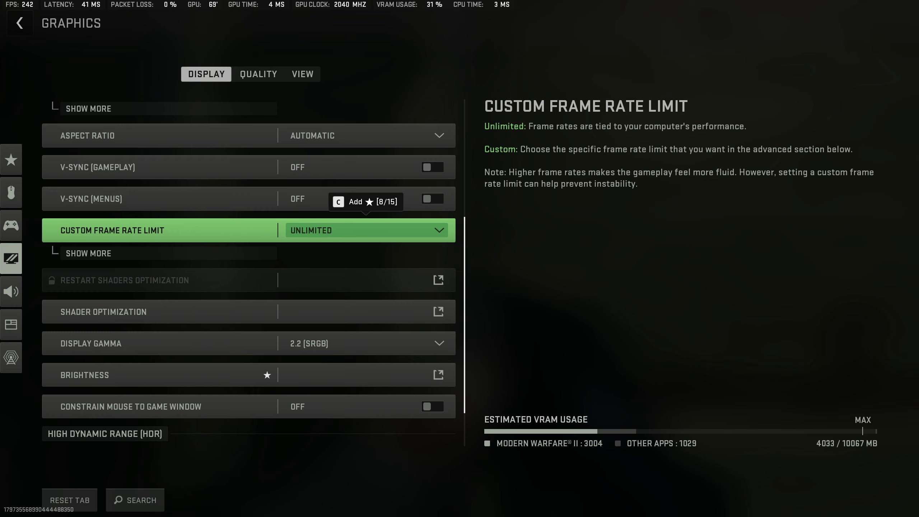
scroll(315, 243, "down", 2)
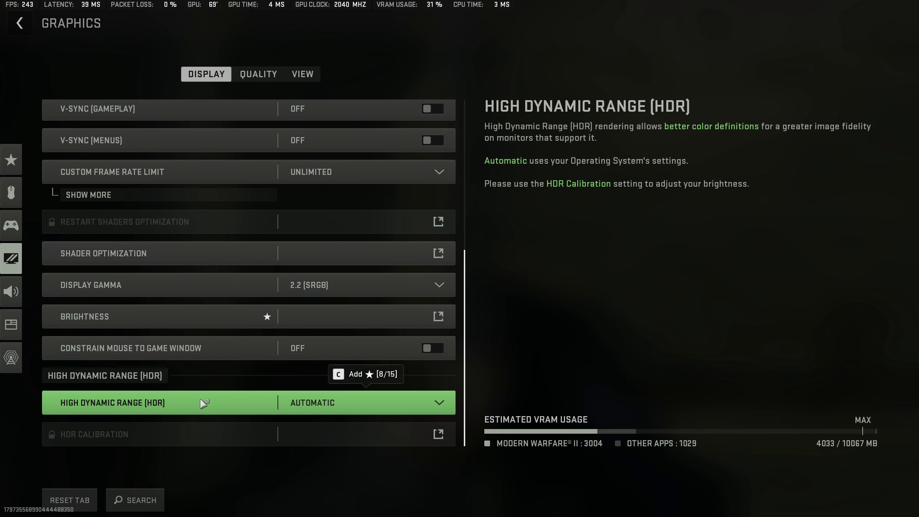
Step: Review the Upscaling / Sharpening options in the quality settings and select FidelityFX CAS
left_click(260, 76)
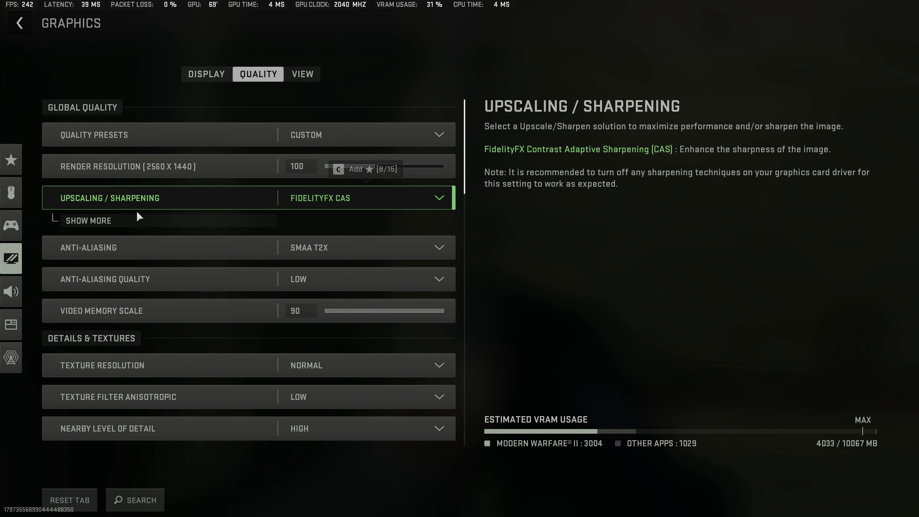
left_click(362, 199)
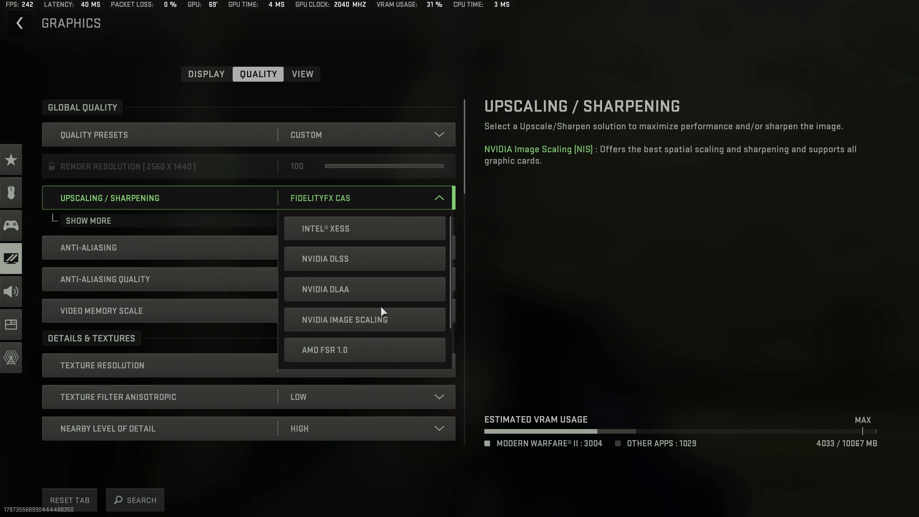
scroll(380, 305, "down", 1)
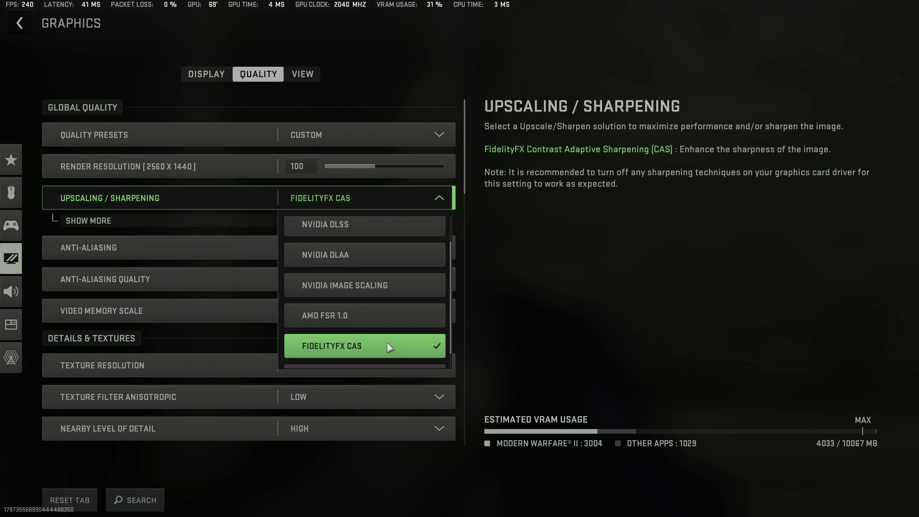
scroll(393, 341, "down", 1)
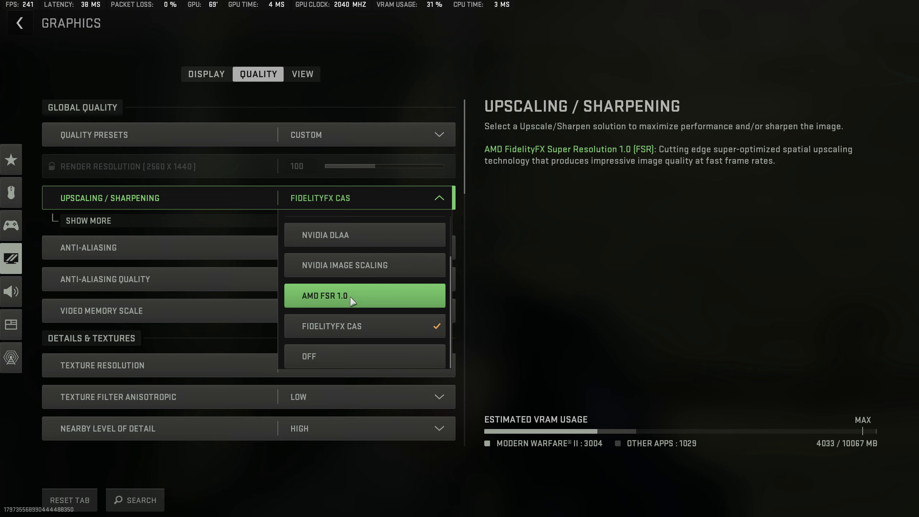
left_click(349, 321)
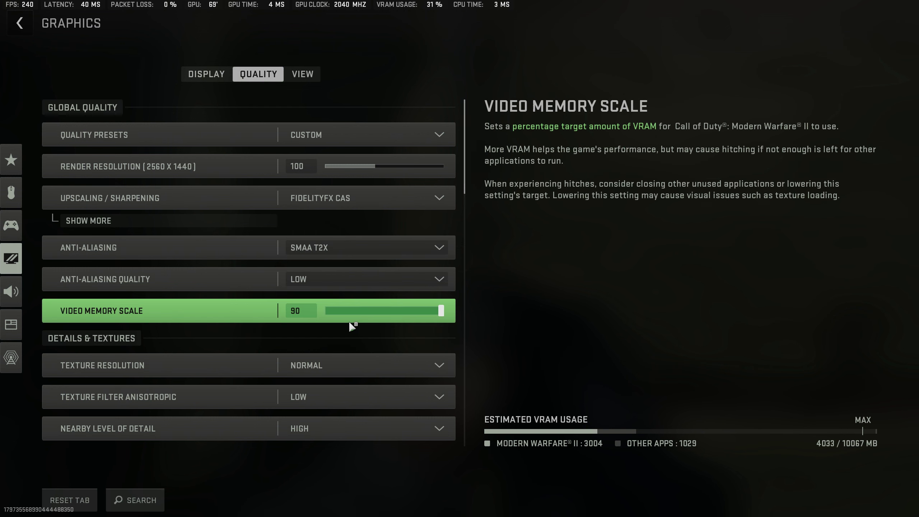
left_click(274, 223)
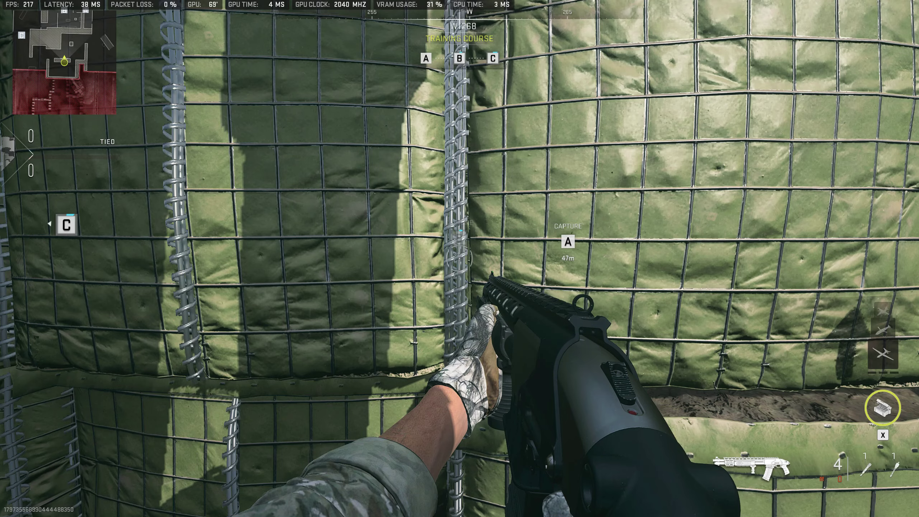
Step: Back the character away from the green barriers, sidestep, and approach them again to inspect the image in the match
key("s")
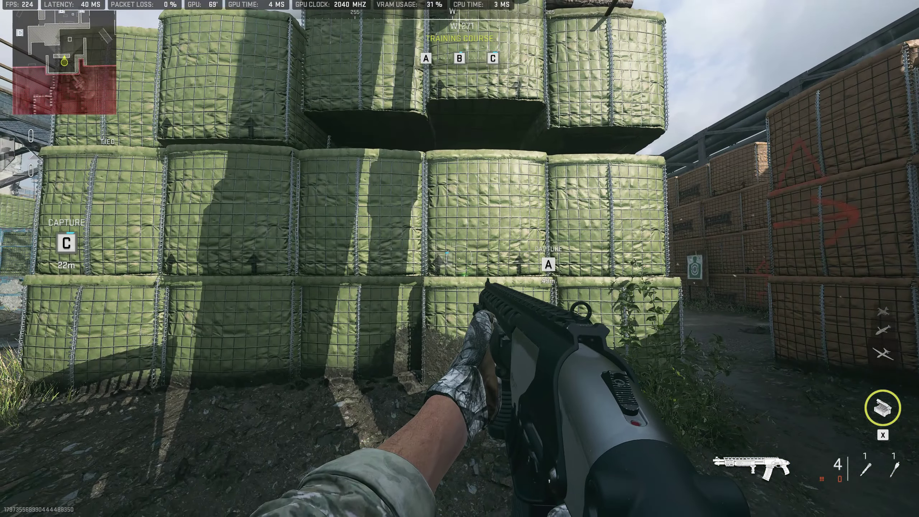
key("a")
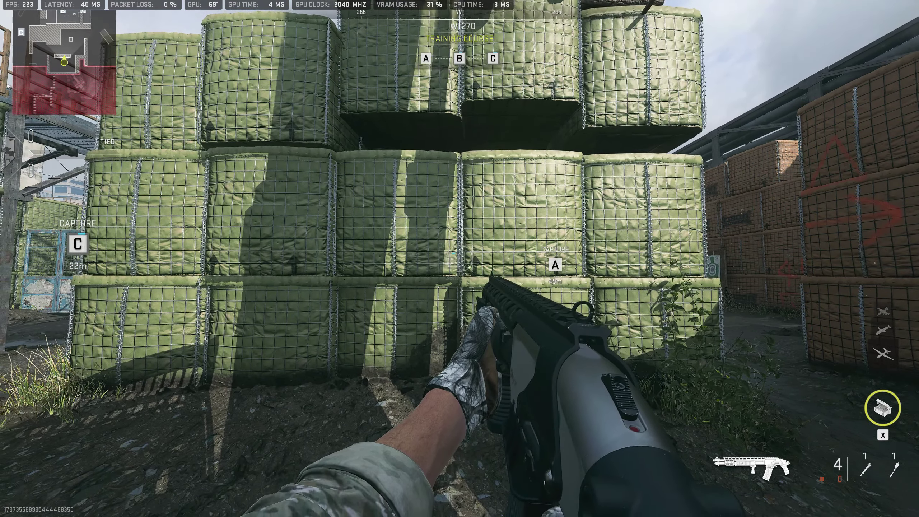
key("w")
Step: Reopen the graphics quality settings from the match and select SMAA T2X for Anti-Aliasing
key("Escape")
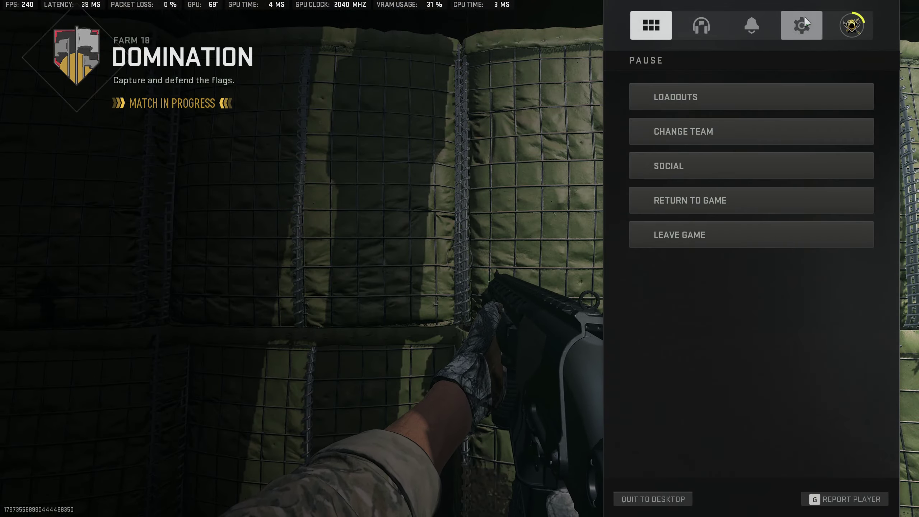
left_click(801, 24)
left_click(703, 258)
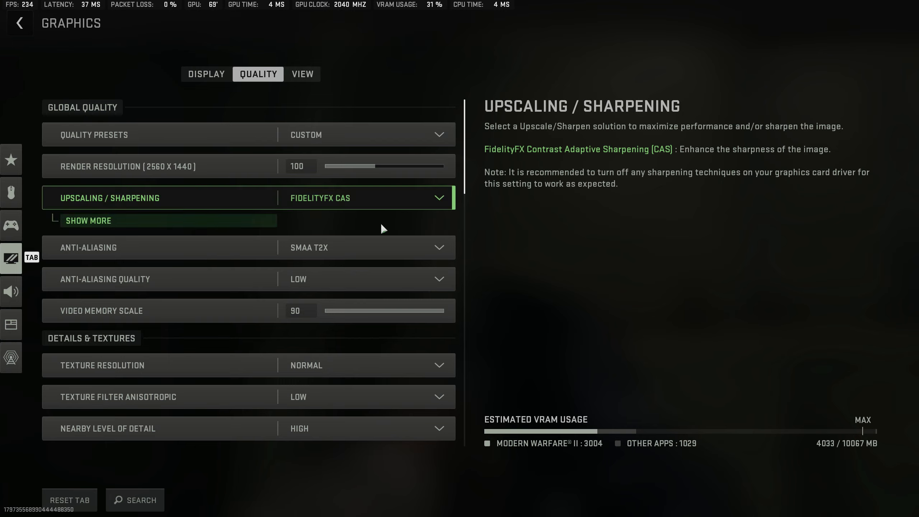
scroll(332, 236, "down", 2)
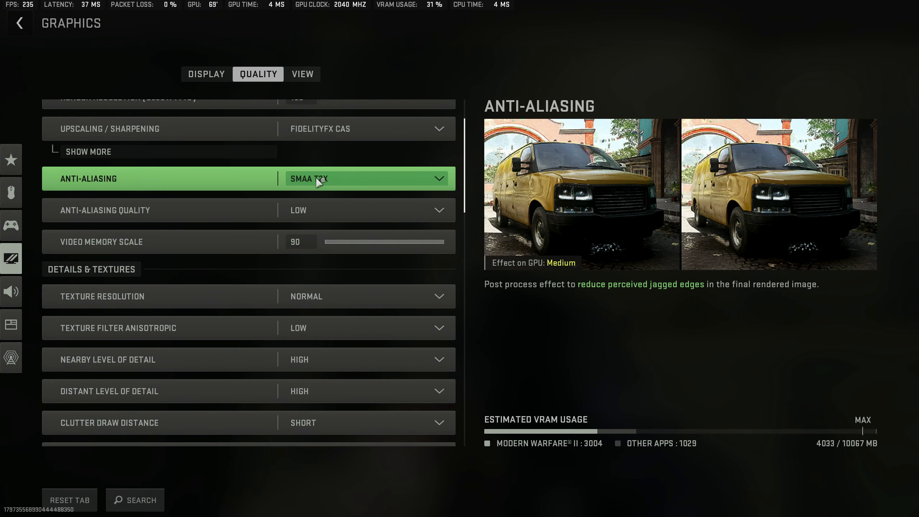
left_click(315, 179)
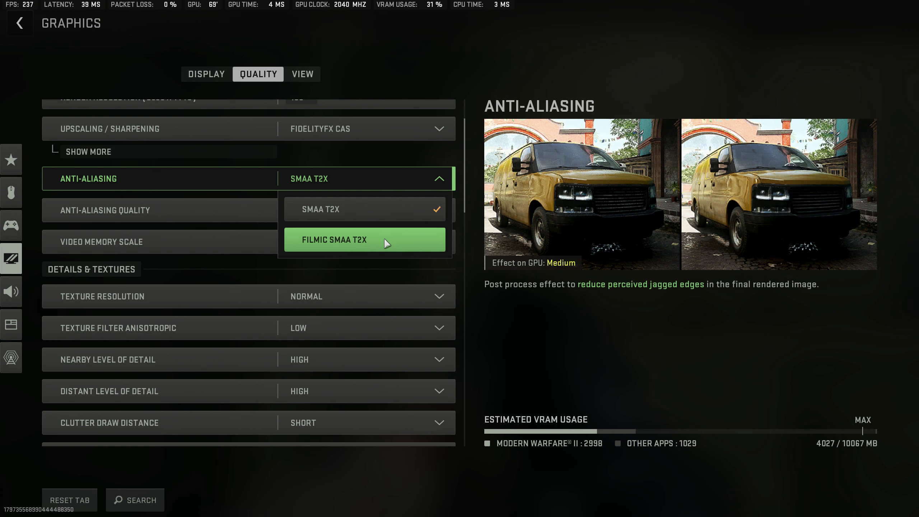
left_click(348, 208)
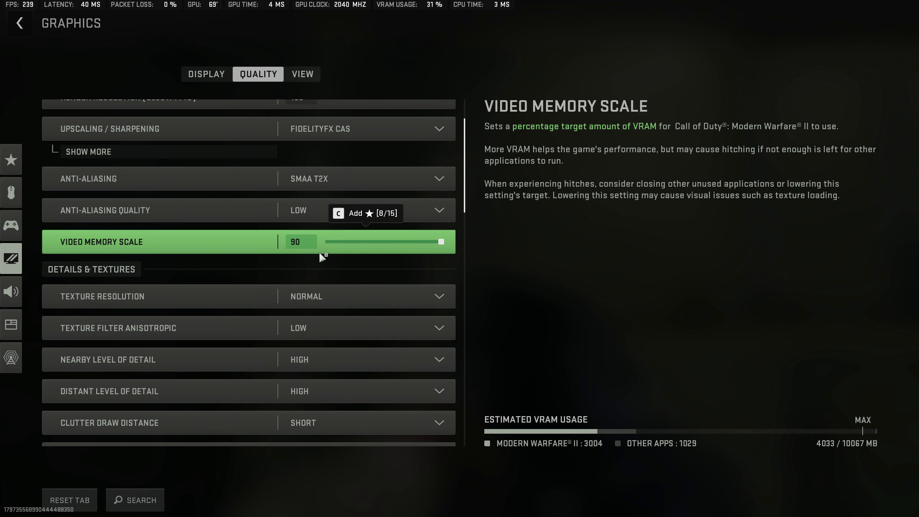
Step: Examine the Details & Textures settings, from Texture Resolution through particles, Tessellation and texture streaming to Volumetric Quality
scroll(119, 229, "down", 3)
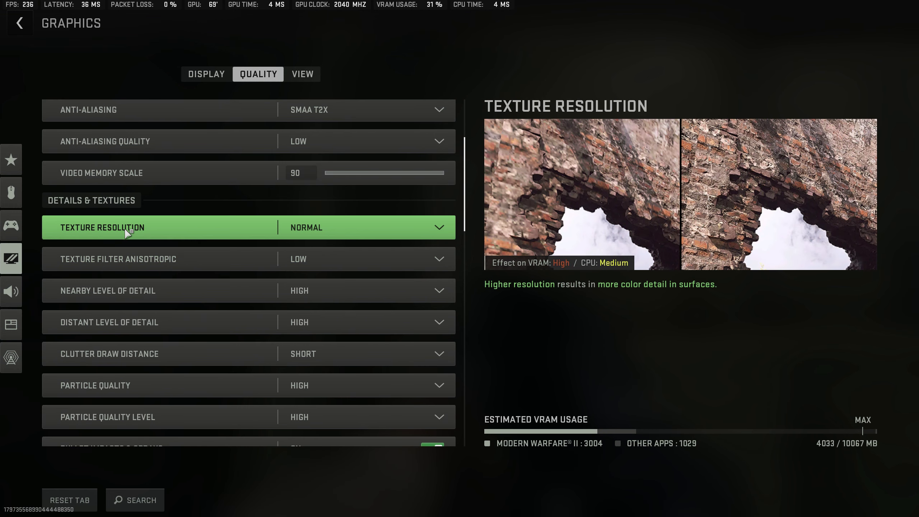
scroll(117, 227, "down", 1)
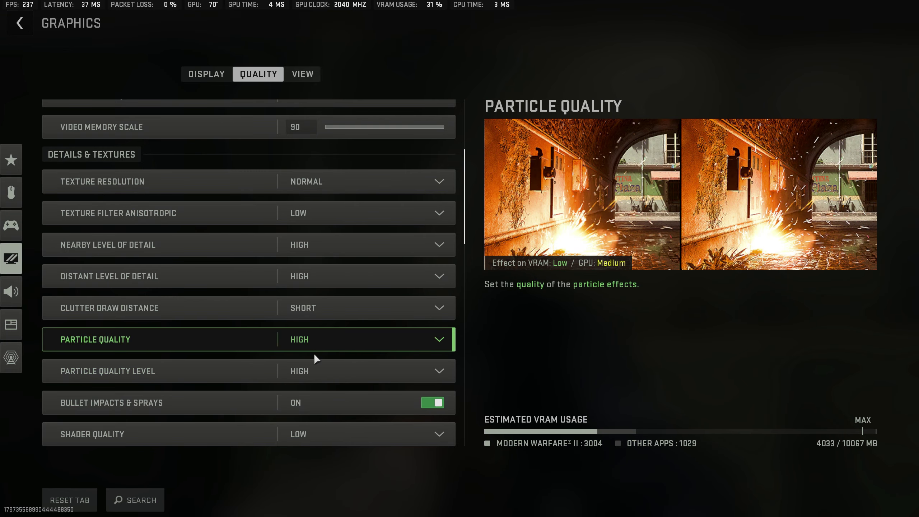
scroll(336, 373, "down", 2)
scroll(328, 363, "down", 1)
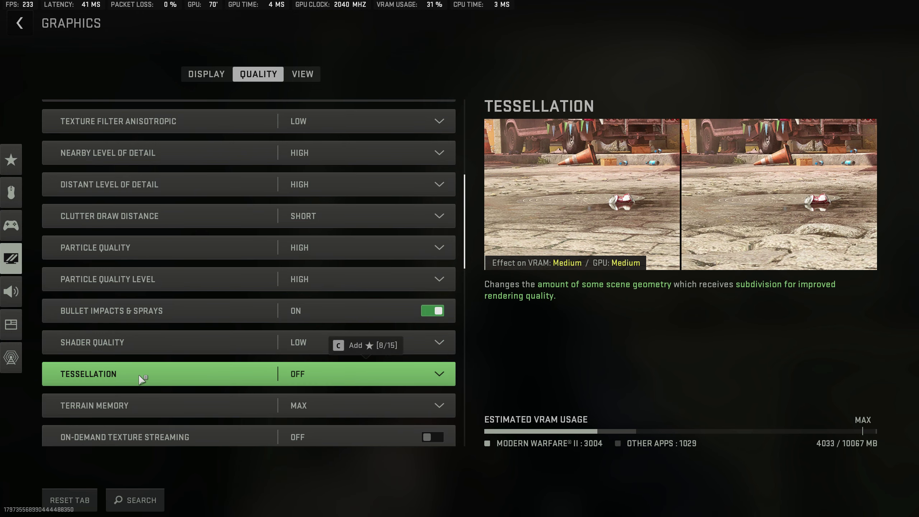
scroll(235, 375, "down", 1)
scroll(235, 375, "down", 2)
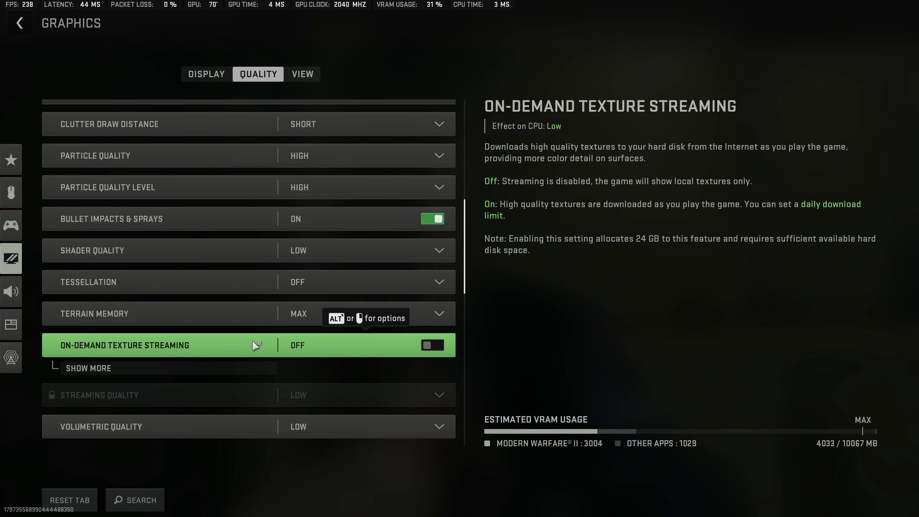
scroll(241, 332, "down", 5)
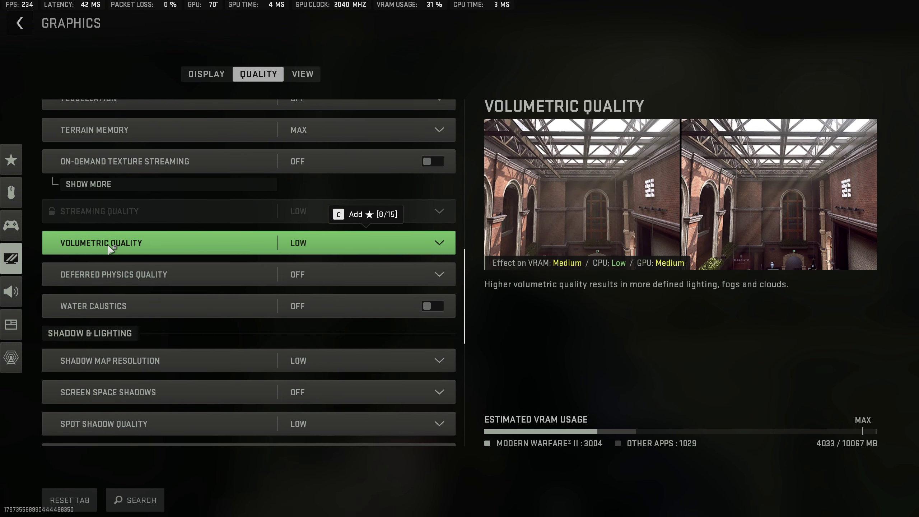
Step: Check the Volumetric Quality options, keep Low, and look at the Water Caustics setting
left_click(351, 242)
left_click(354, 240)
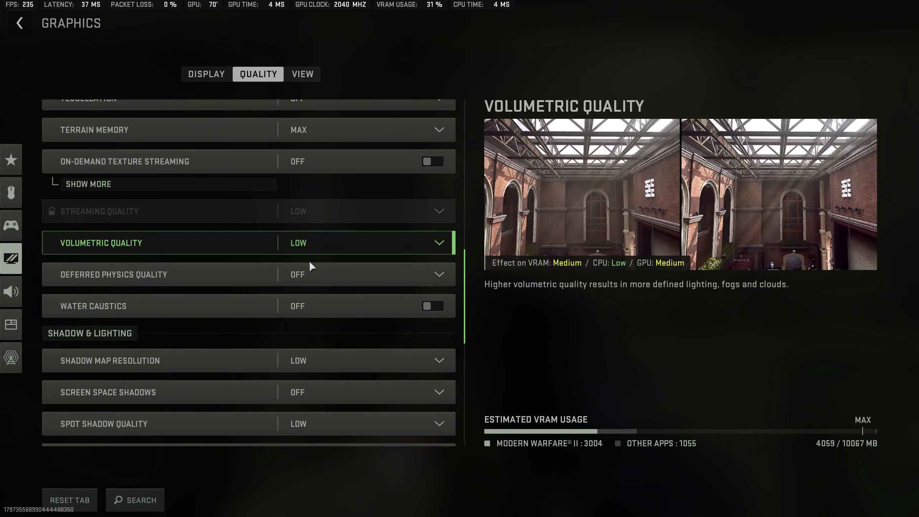
mouse_move(111, 317)
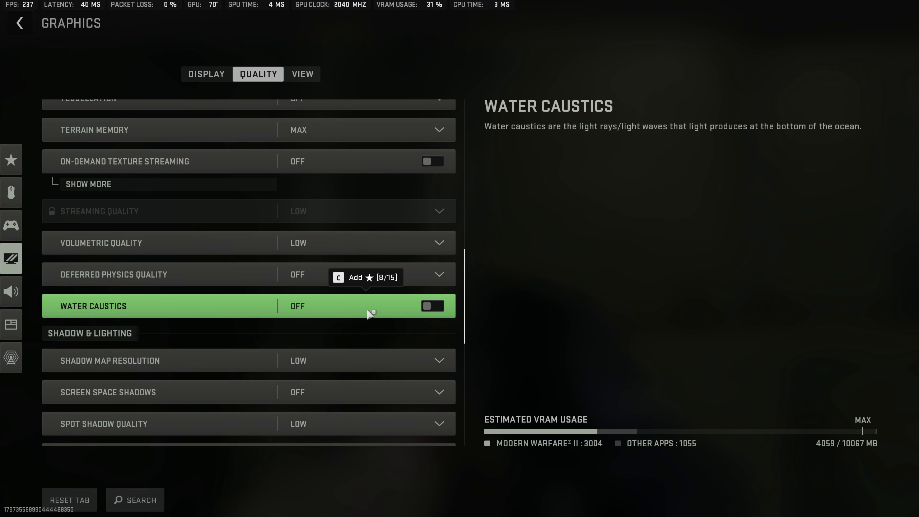
Step: Examine the Shadow & Lighting settings, including Spot Cache, Particle Lighting and Ambient Occlusion, comparing them with the Details & Textures settings
scroll(366, 308, "down", 3)
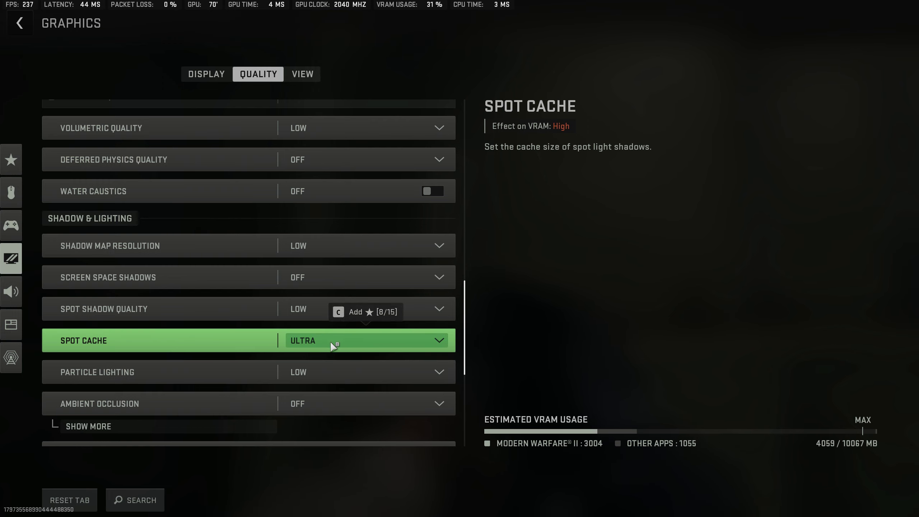
scroll(330, 349, "down", 1)
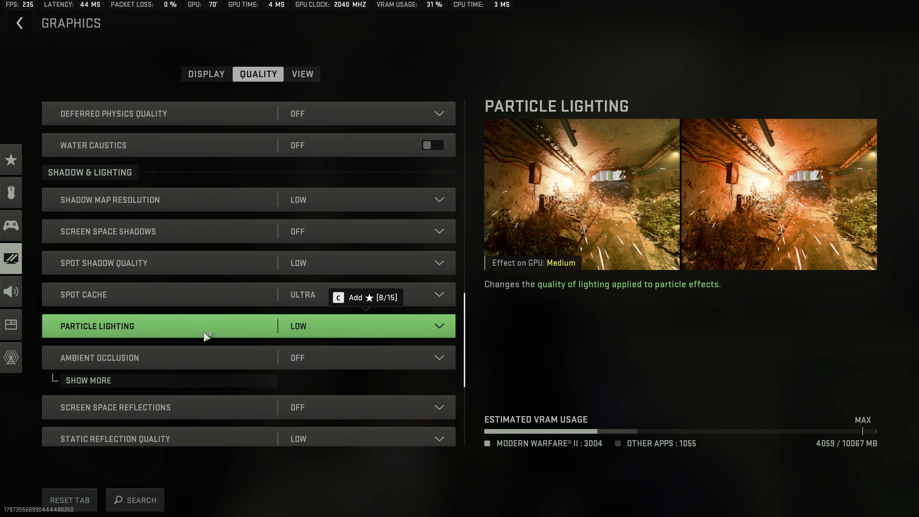
scroll(208, 333, "up", 9)
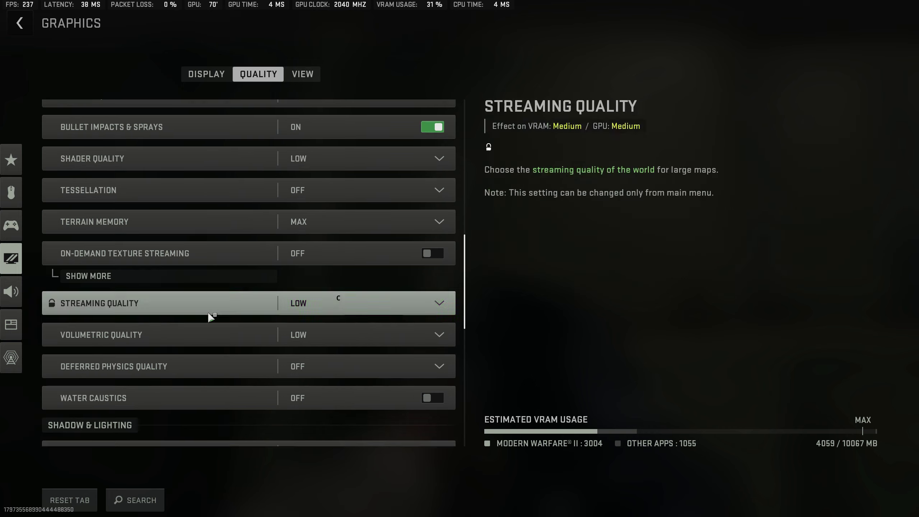
scroll(106, 179, "up", 4)
scroll(173, 231, "down", 15)
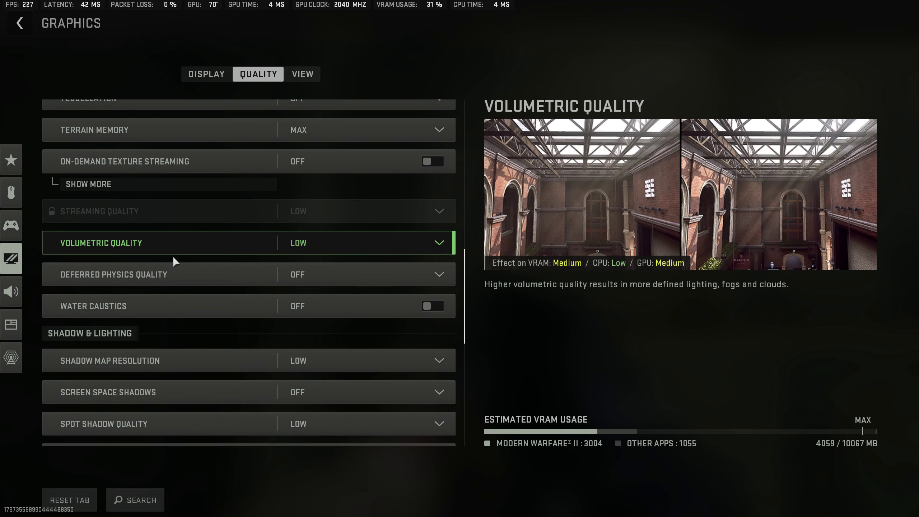
scroll(176, 281, "down", 2)
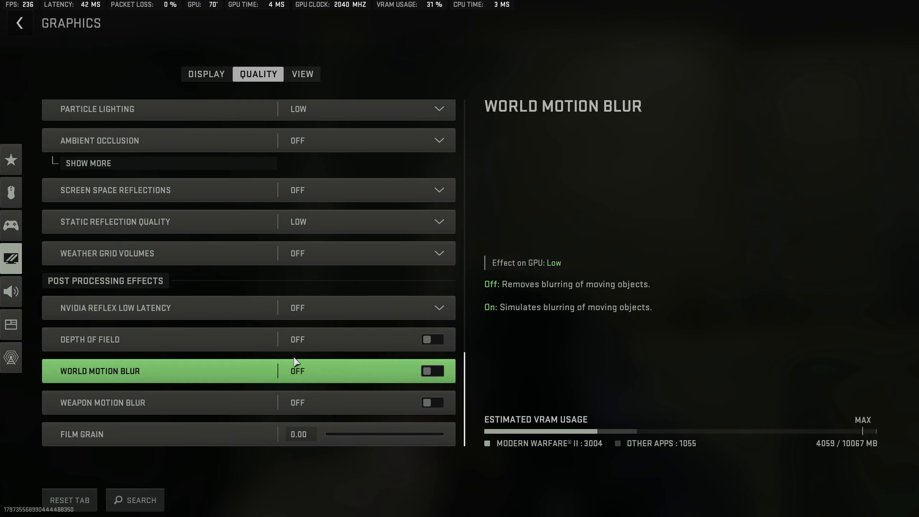
scroll(166, 253, "up", 4)
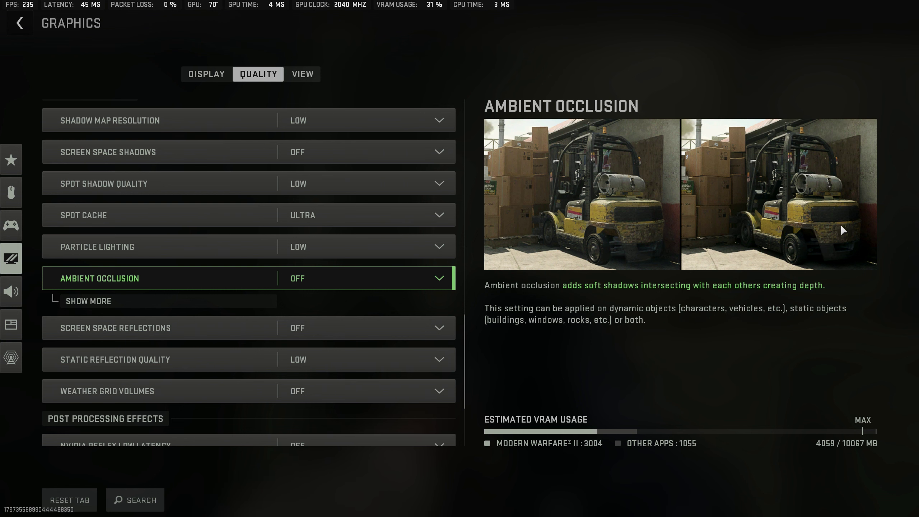
Step: Inspect the extra GTAO Quality option under Ambient Occlusion, and review the reflection and Post Processing Effects settings
left_click(244, 301)
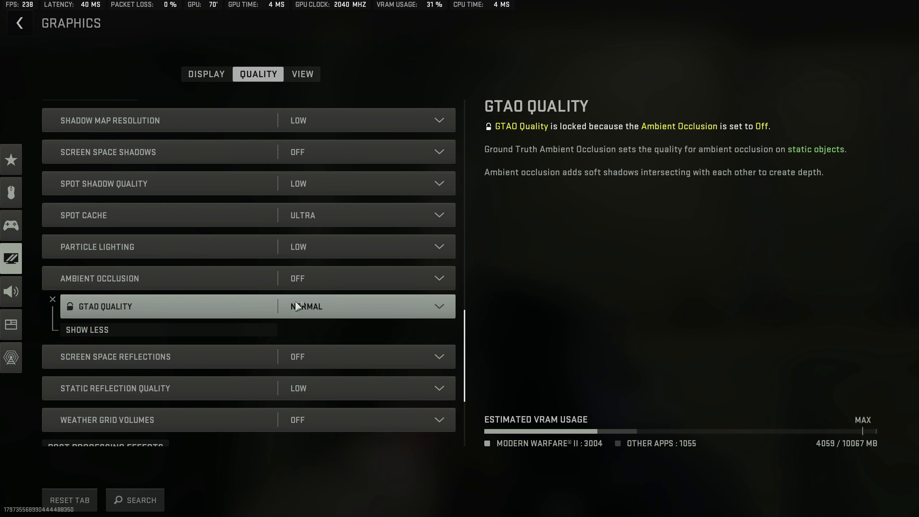
left_click(231, 328)
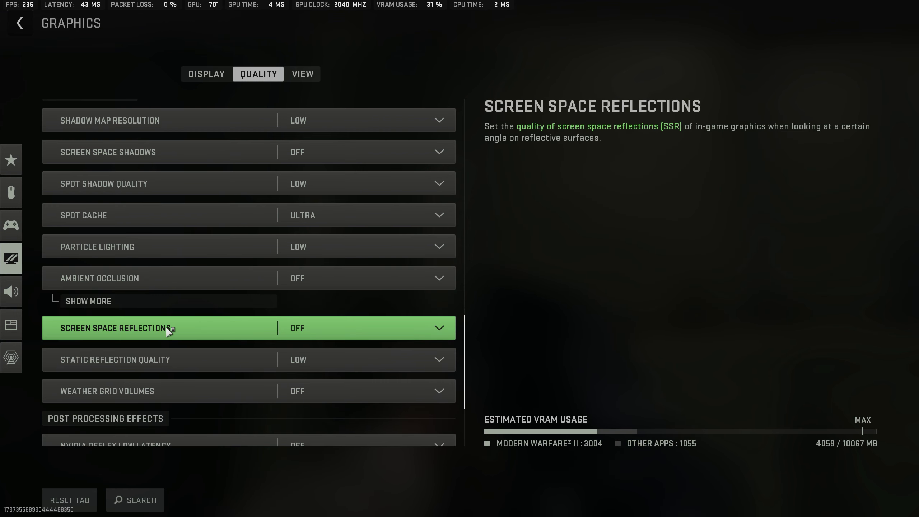
scroll(145, 311, "down", 2)
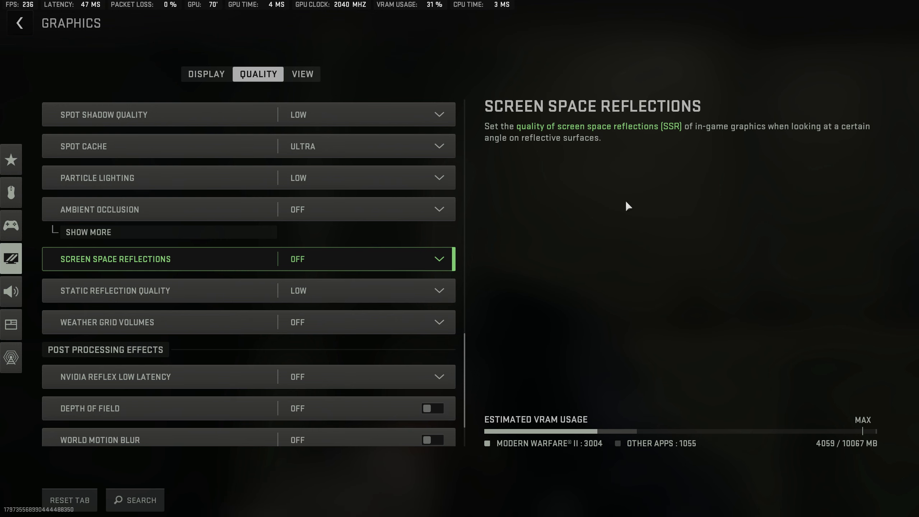
scroll(370, 262, "down", 3)
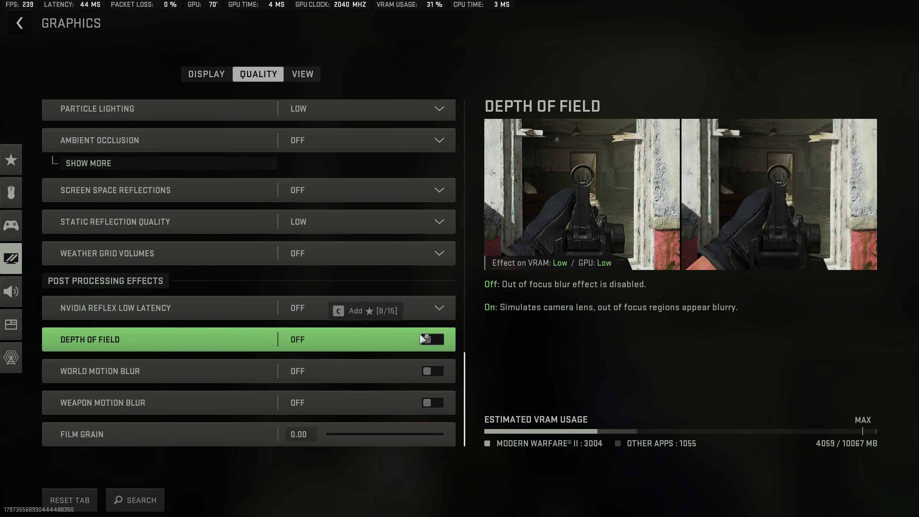
Step: Switch to the desktop, open NVIDIA Control Panel and display the Manage 3D settings page
key("alt+Tab")
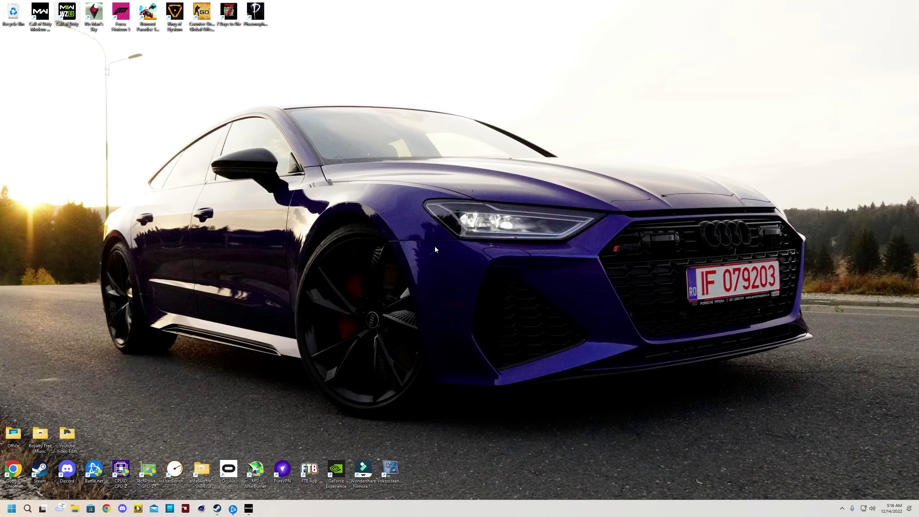
right_click(423, 222)
mouse_move(444, 225)
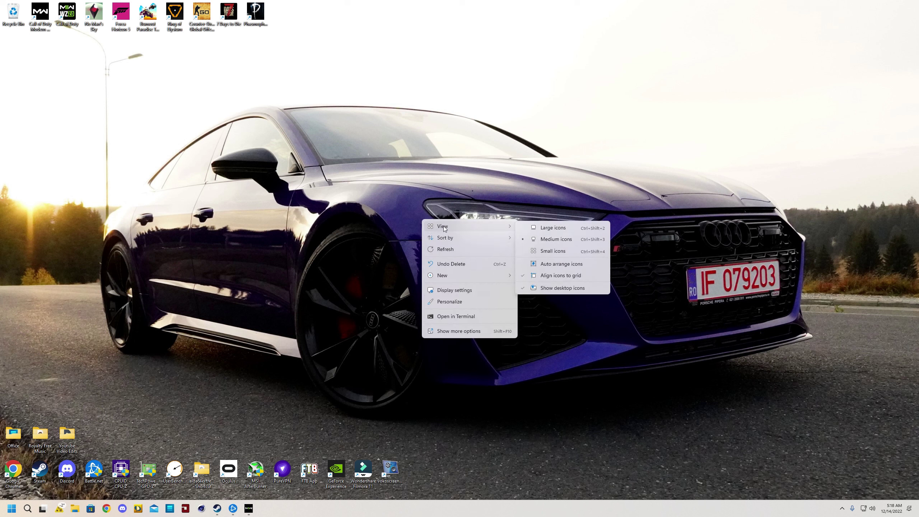
left_click(459, 331)
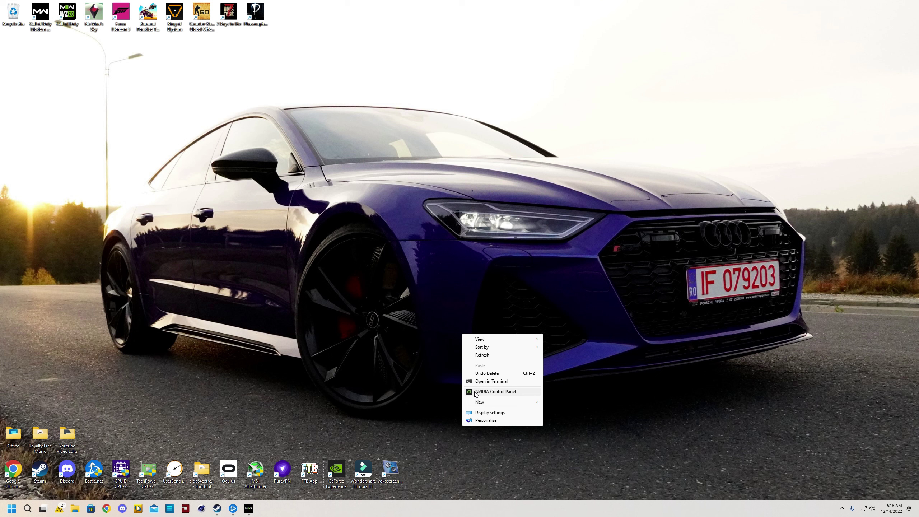
left_click(487, 392)
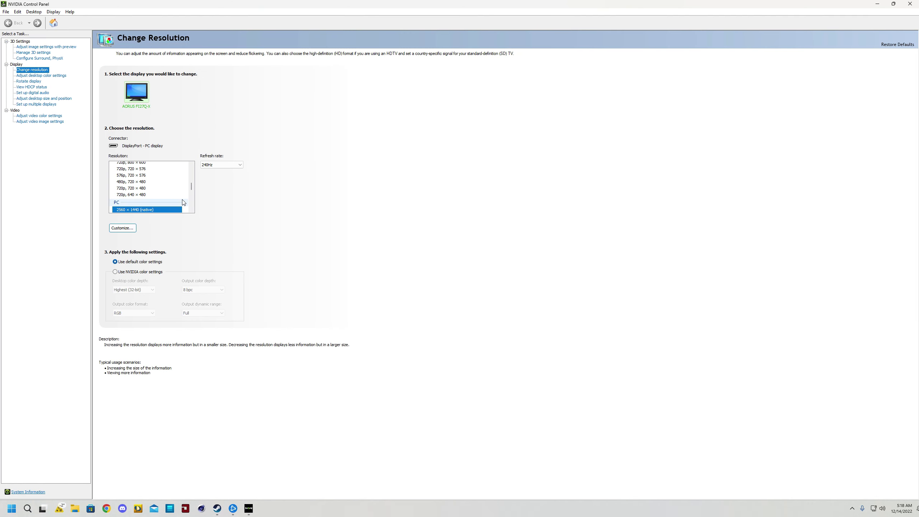
left_click(47, 59)
left_click(42, 53)
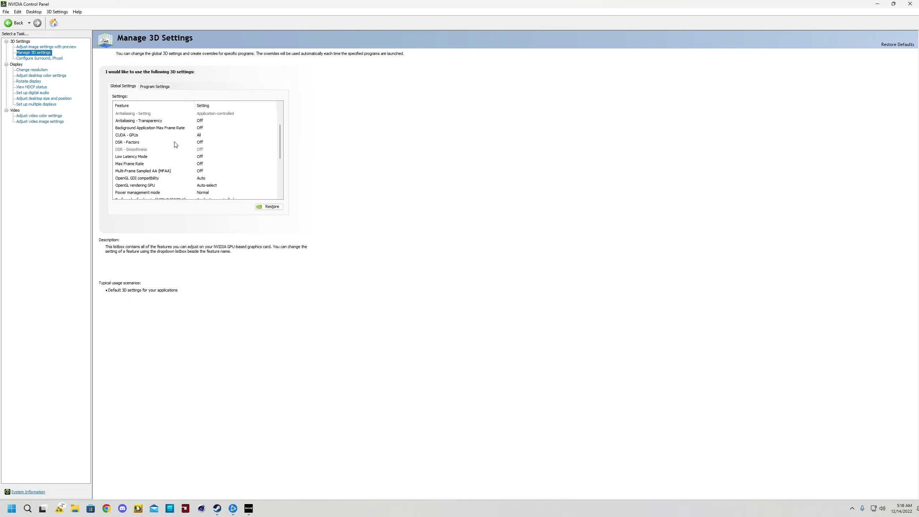
Step: Set Low Latency Mode to On in the global 3D settings and look over the remaining features
scroll(132, 136, "down", 4)
scroll(143, 136, "up", 3)
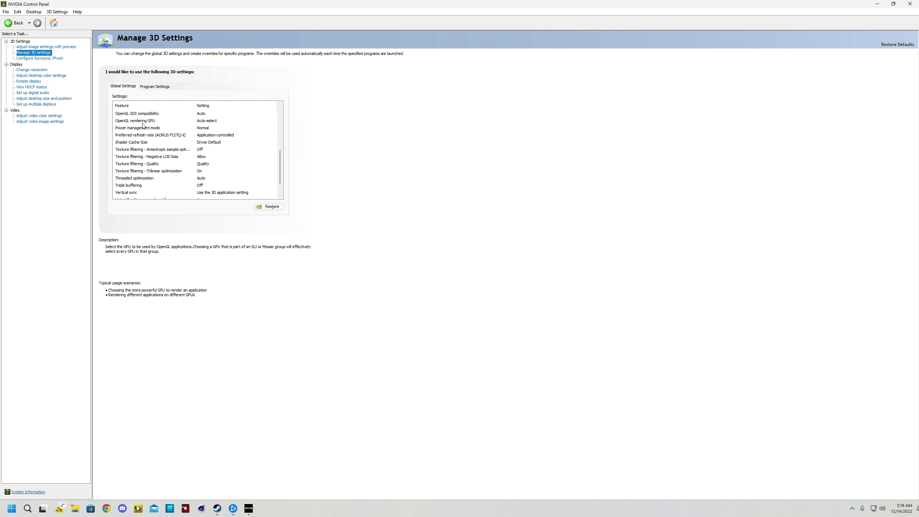
scroll(144, 121, "up", 1)
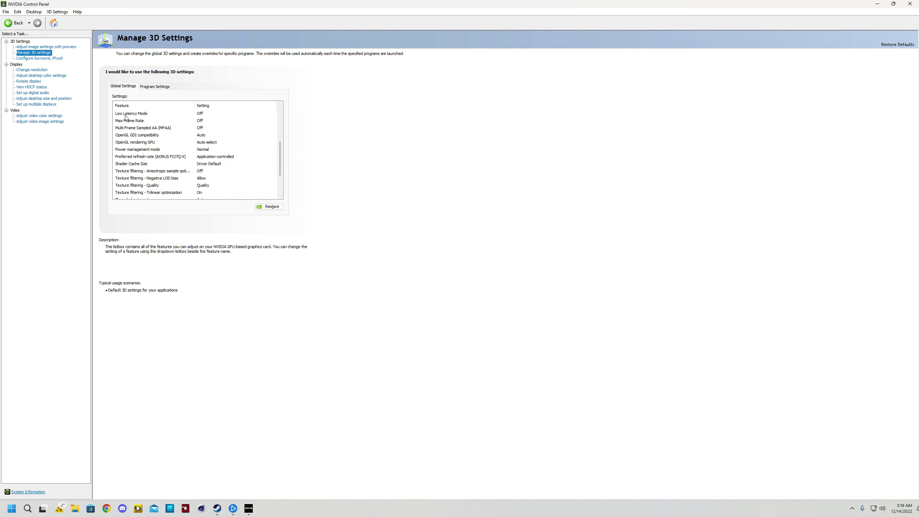
left_click(193, 114)
left_click(200, 114)
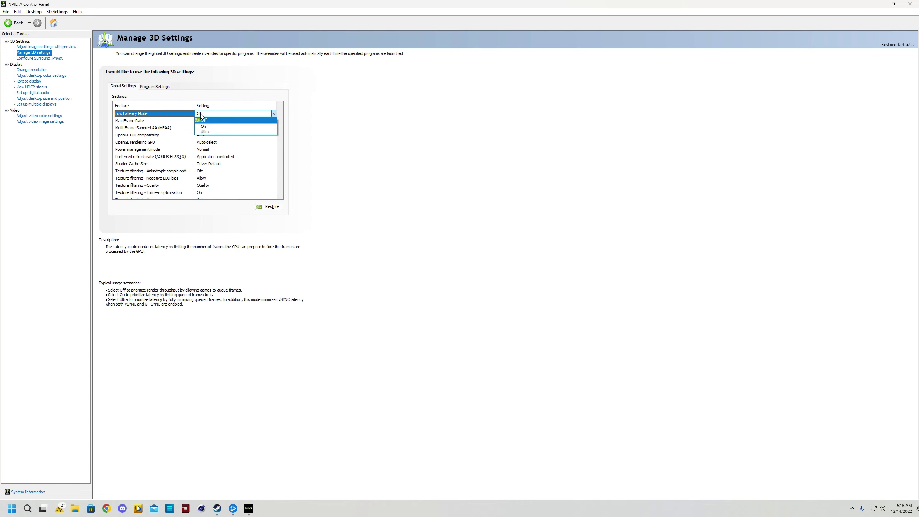
left_click(206, 128)
scroll(207, 134, "up", 4)
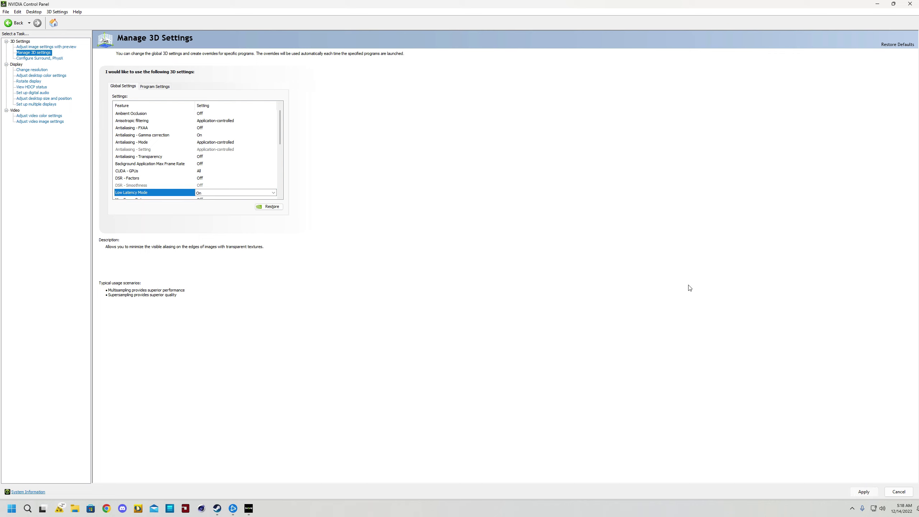
scroll(684, 287, "up", 1)
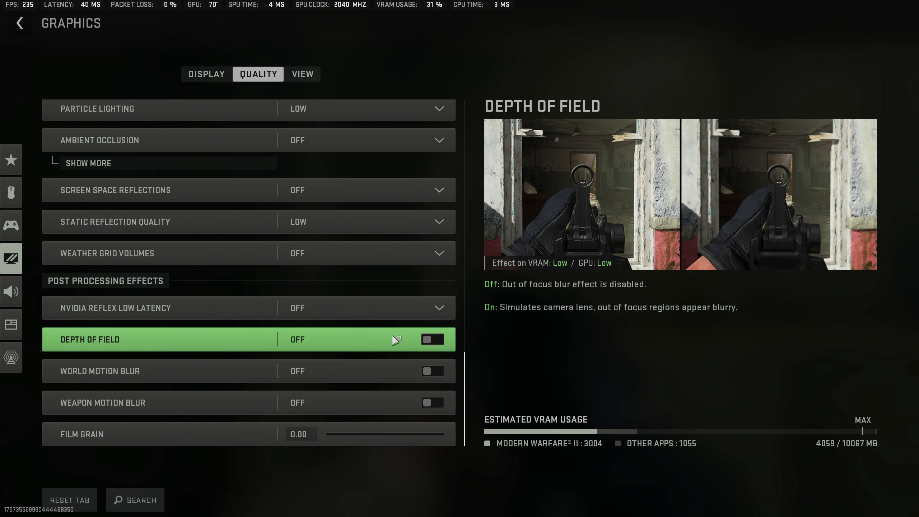
Step: Back in Modern Warfare II, review the View graphics settings for field of view and camera, keeping 3rd Person Camera Movement at Least (50%)
left_click(303, 74)
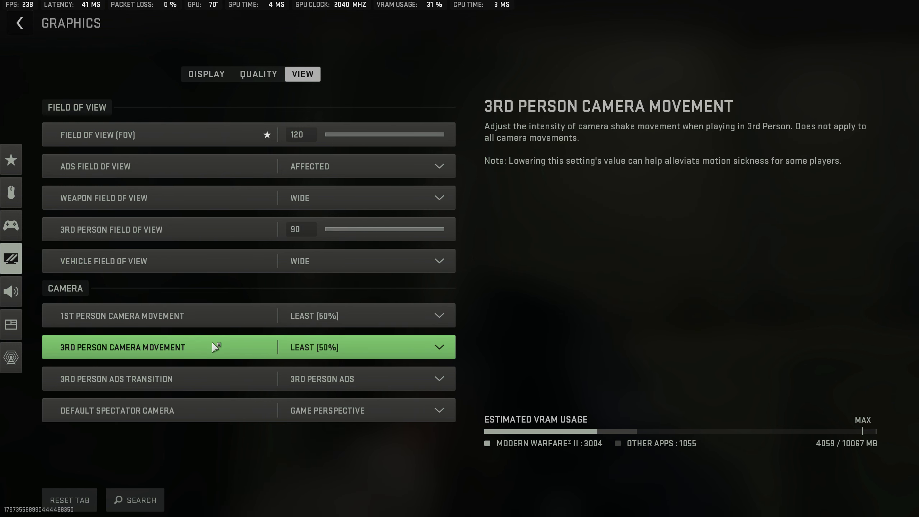
left_click(348, 340)
left_click(553, 305)
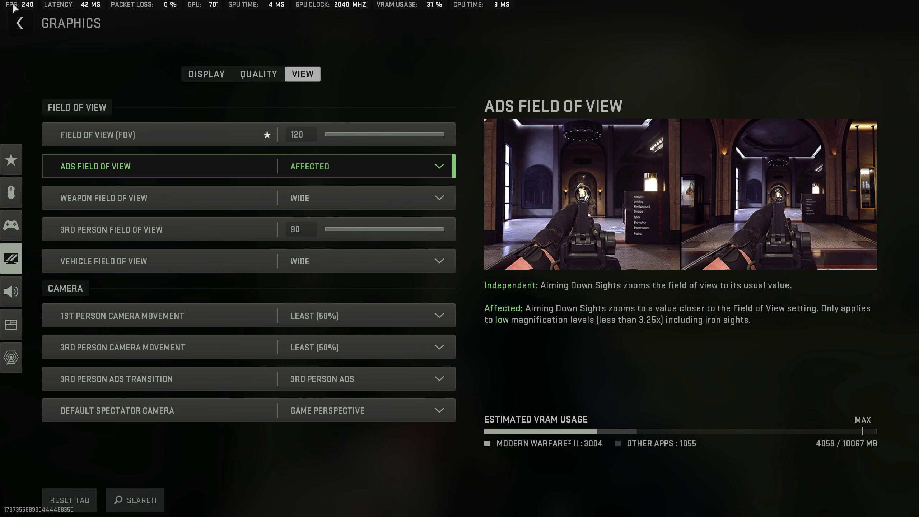
Step: Open the Interface settings, find the Telemetry setting and expand its additional options
mouse_move(15, 304)
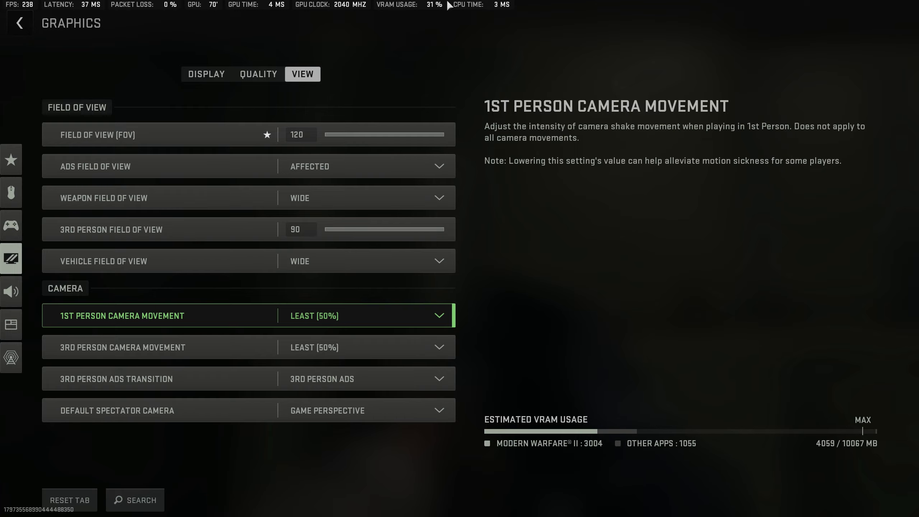
left_click(22, 321)
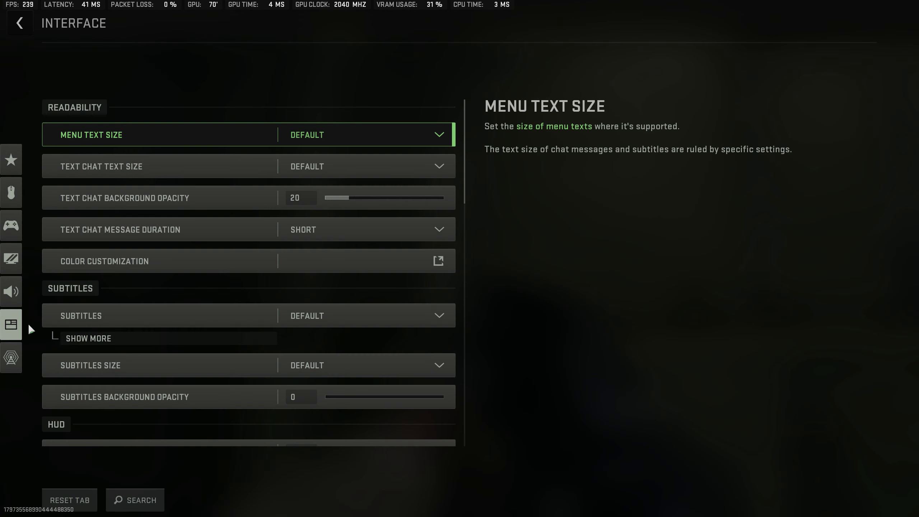
scroll(156, 245, "down", 10)
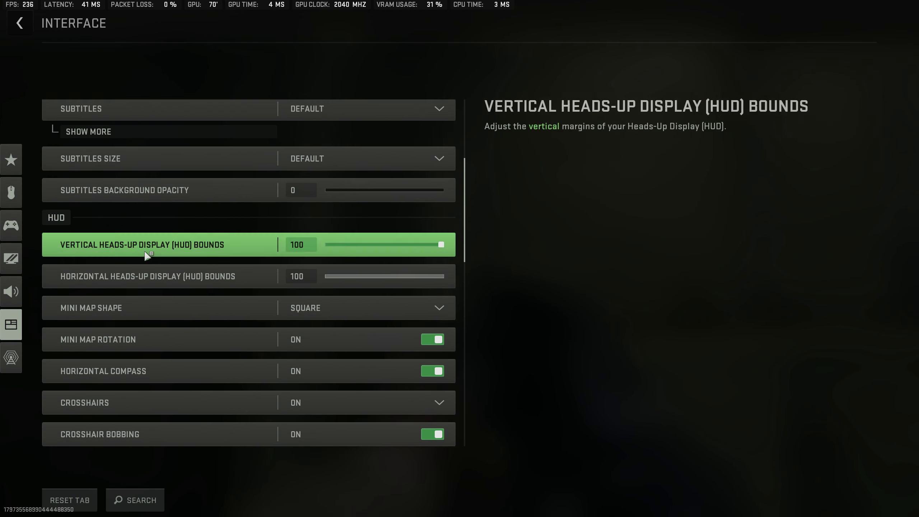
scroll(141, 253, "down", 4)
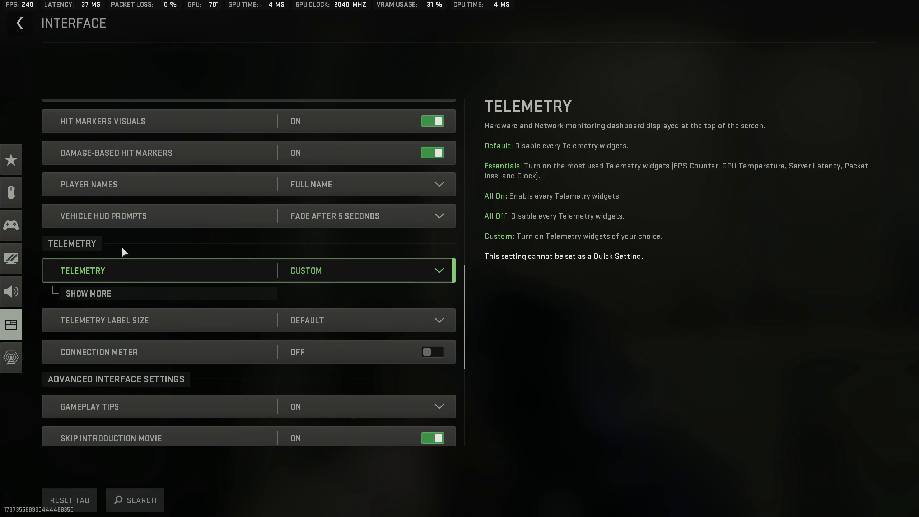
left_click(90, 294)
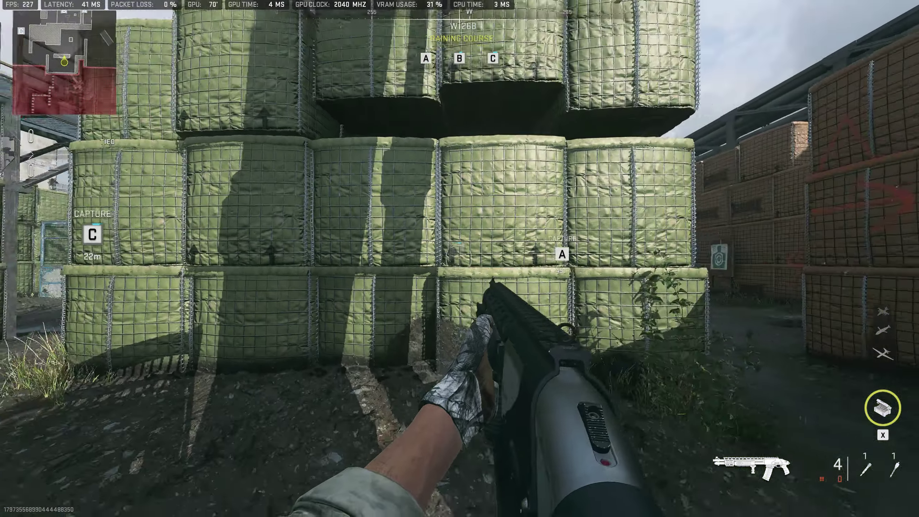
Step: Move the character around the training course near the shooting targets to check visibility and frame rate in the match
key("w")
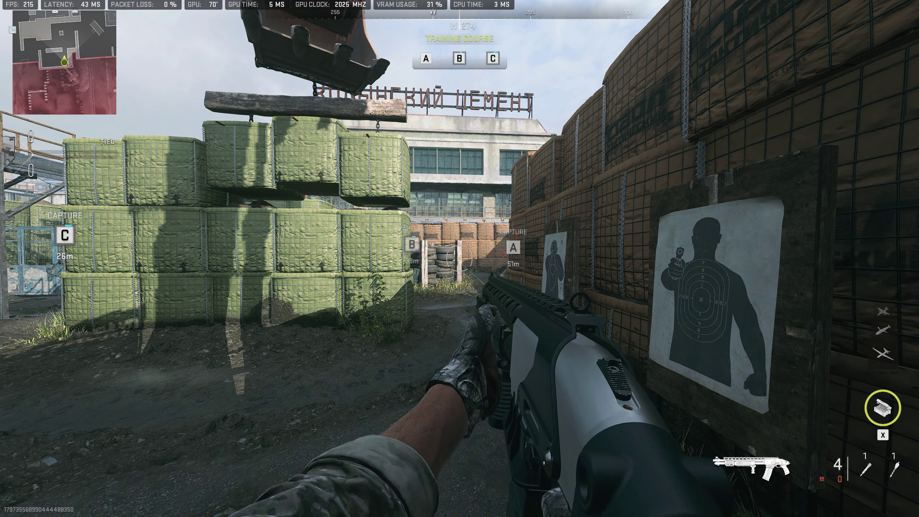
key("d")
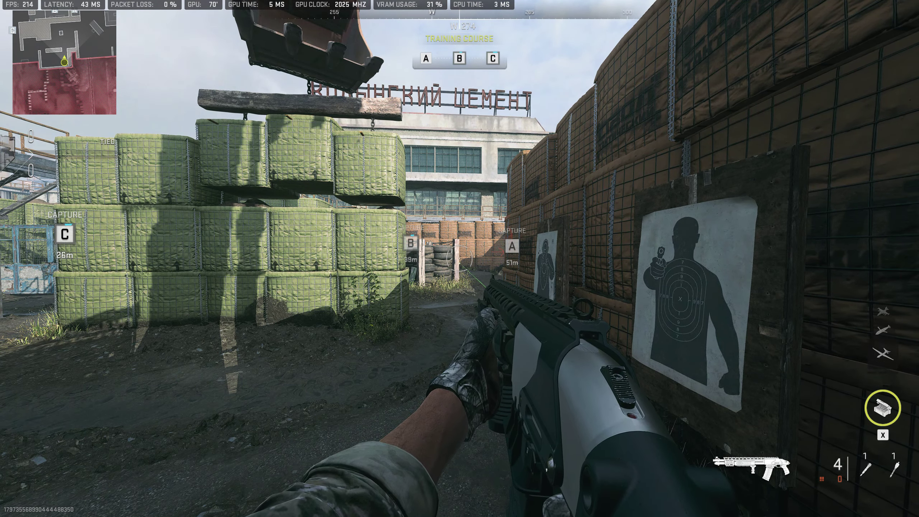